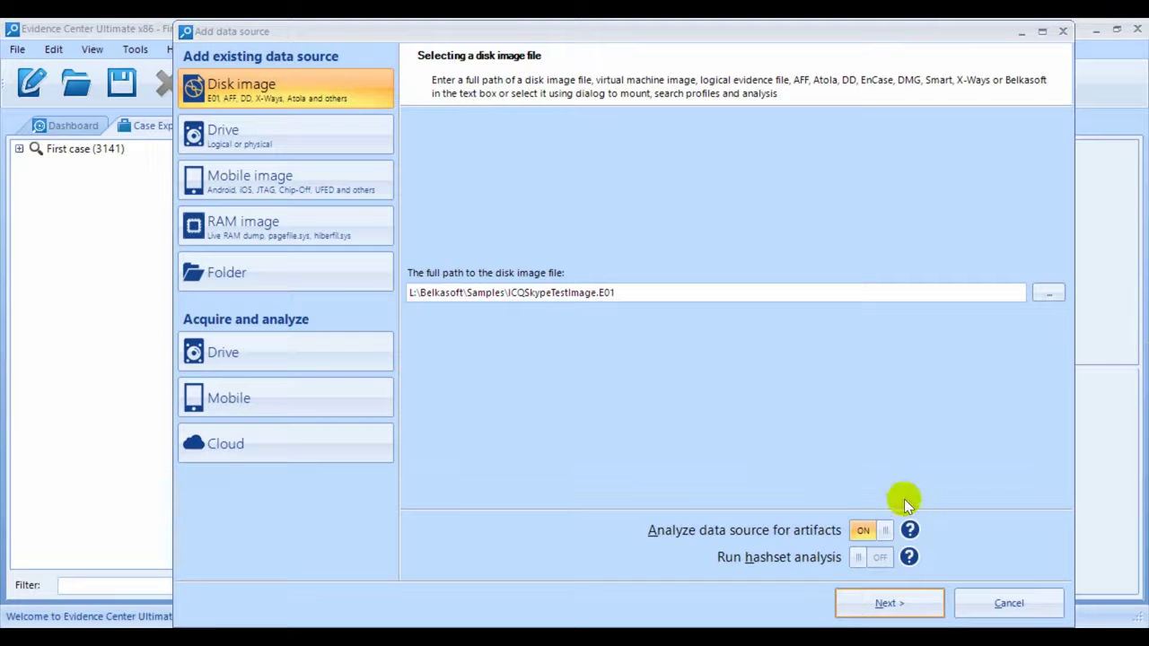
- Keep 'Analyze data source for artifacts' enabled for this drive data source
{"action": "left_click", "coordinate": [857, 532]}
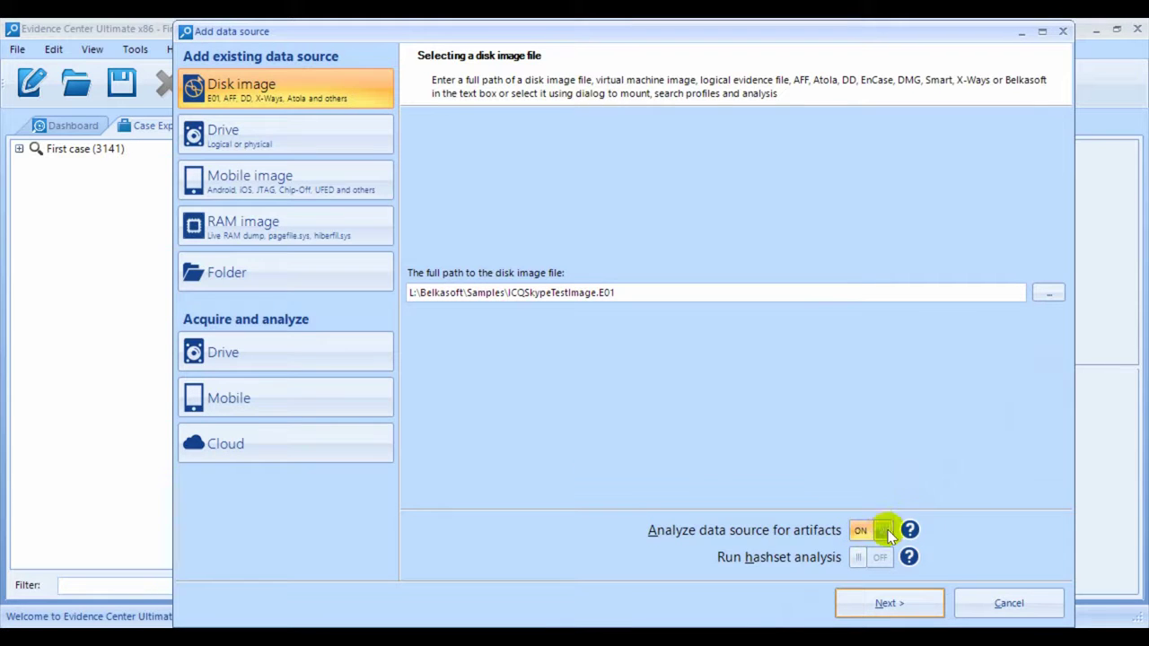
{"action": "mouse_move", "coordinate": [914, 534]}
- Turn on hashset analysis and add Samples\Hashset\NSRL-lite.txt as a new hashset database
{"action": "left_click", "coordinate": [867, 559]}
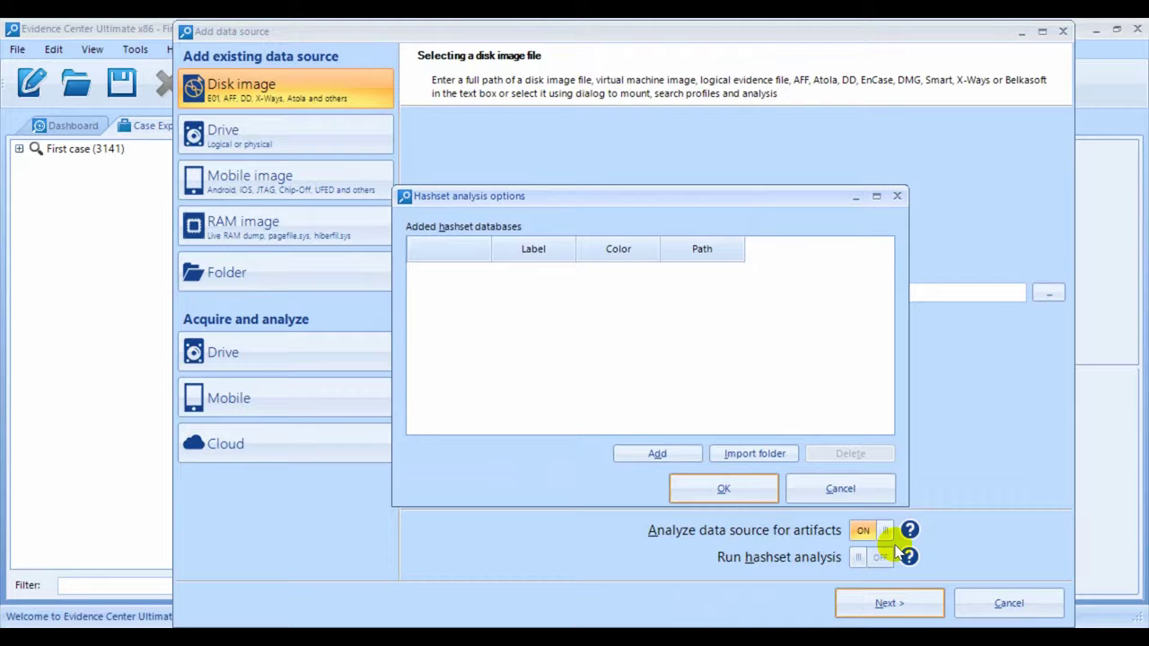
{"action": "left_click", "coordinate": [664, 453]}
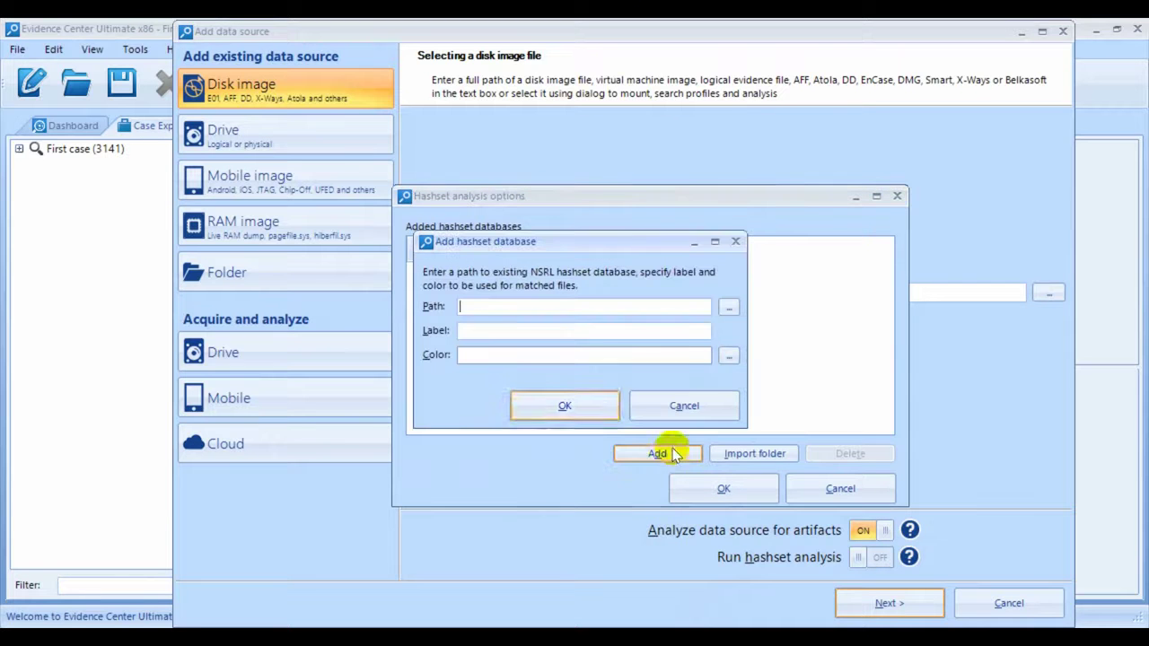
{"action": "left_click", "coordinate": [728, 306]}
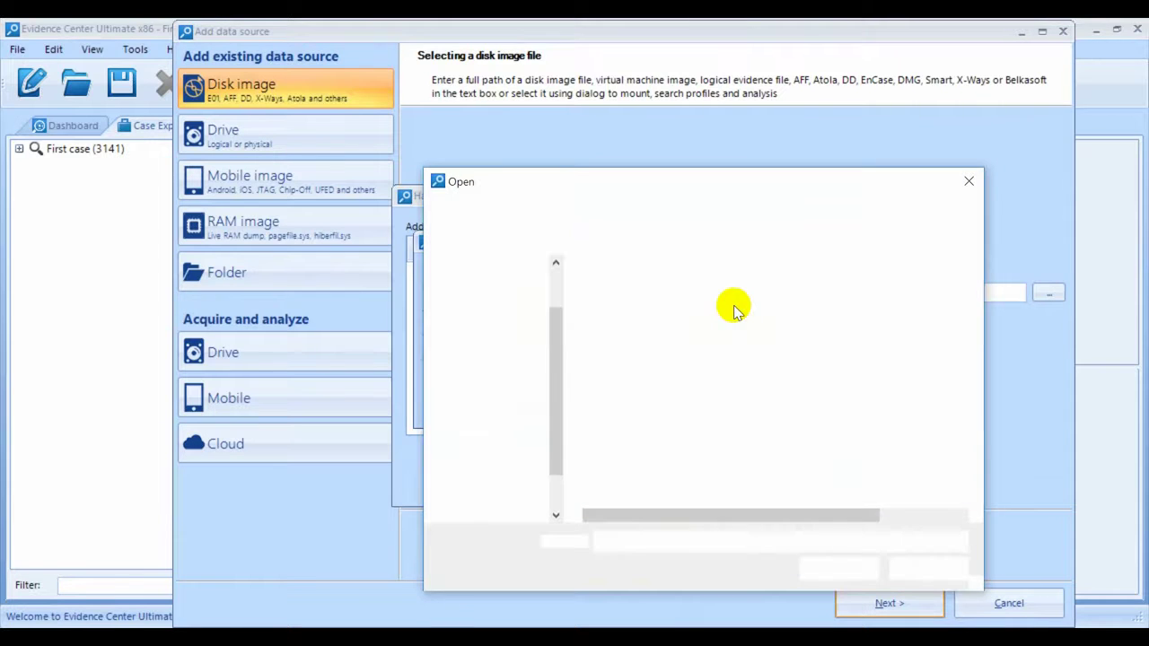
{"action": "left_click", "coordinate": [441, 452]}
{"action": "left_click", "coordinate": [510, 479]}
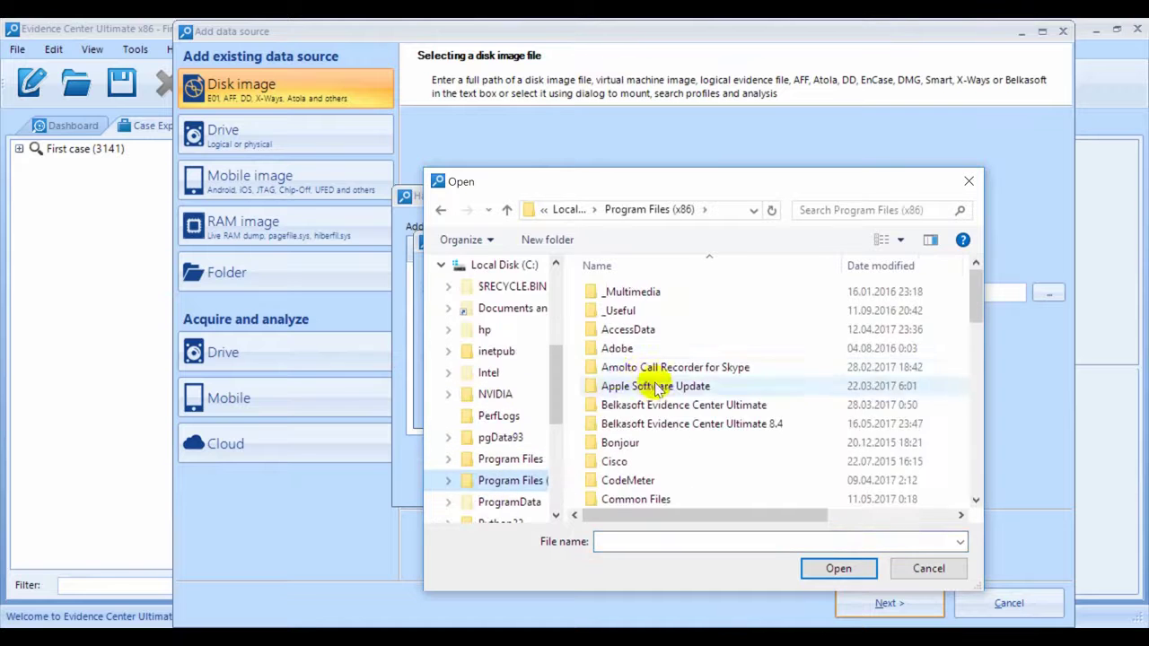
{"action": "double_click", "coordinate": [642, 474]}
{"action": "double_click", "coordinate": [619, 499]}
{"action": "scroll", "coordinate": [642, 422], "scroll_direction": "down", "scroll_amount": 1}
{"action": "double_click", "coordinate": [623, 329]}
{"action": "left_click", "coordinate": [640, 305]}
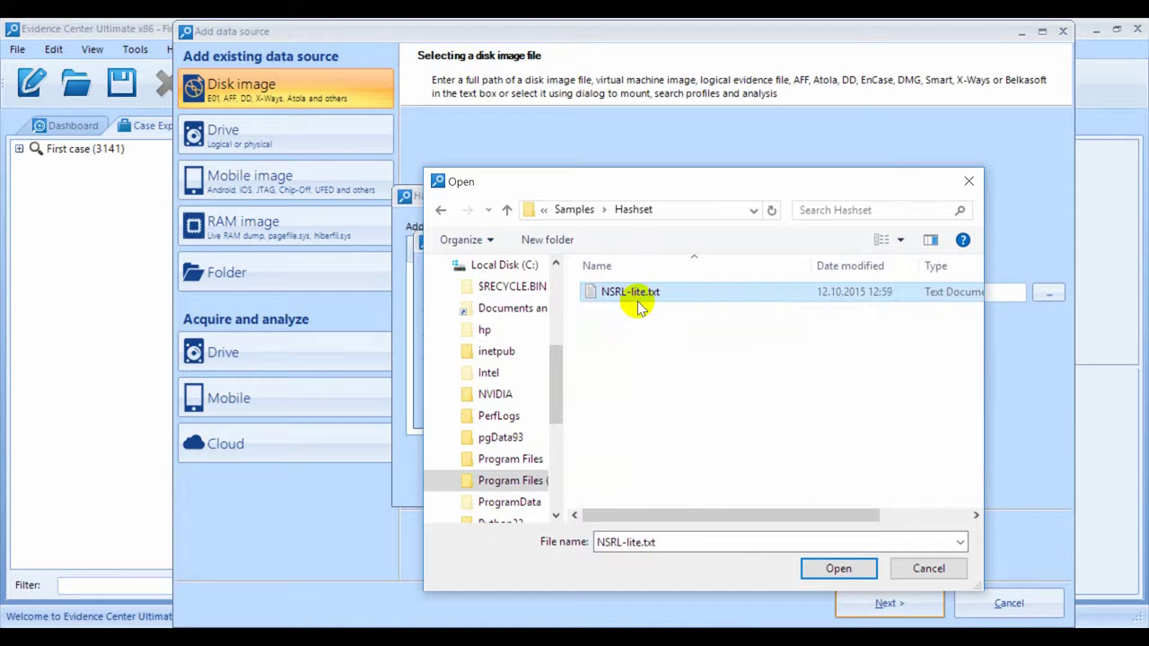
{"action": "left_click", "coordinate": [838, 571]}
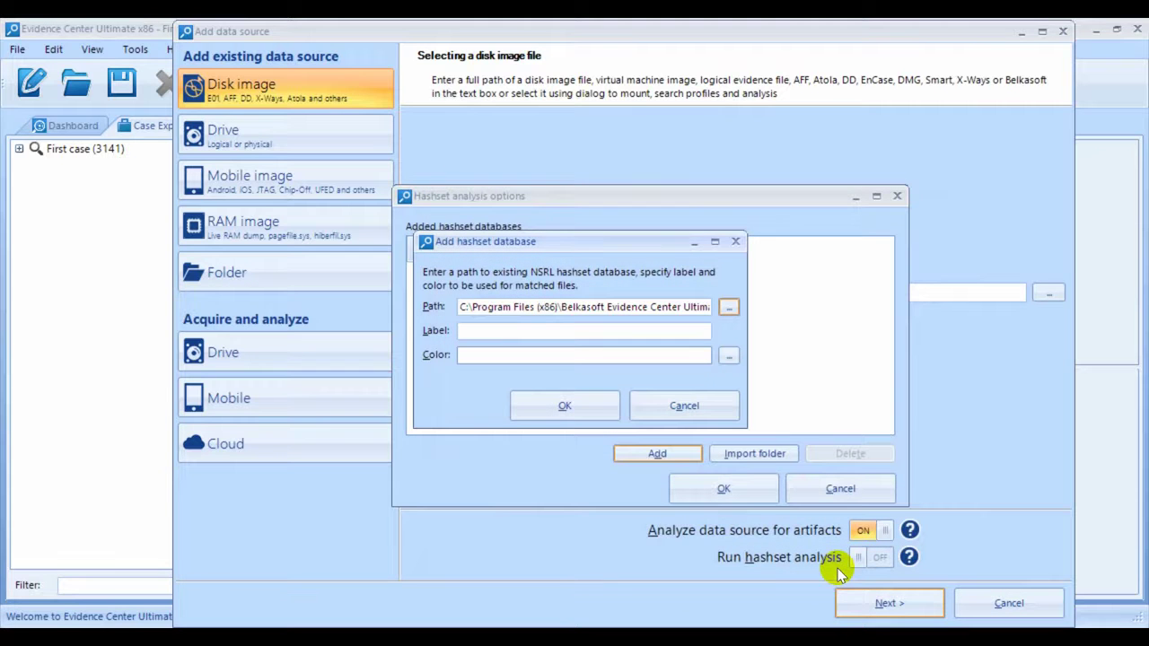
- Label the database 'bad' with red match colour and confirm the hashset options
{"action": "left_click", "coordinate": [530, 331]}
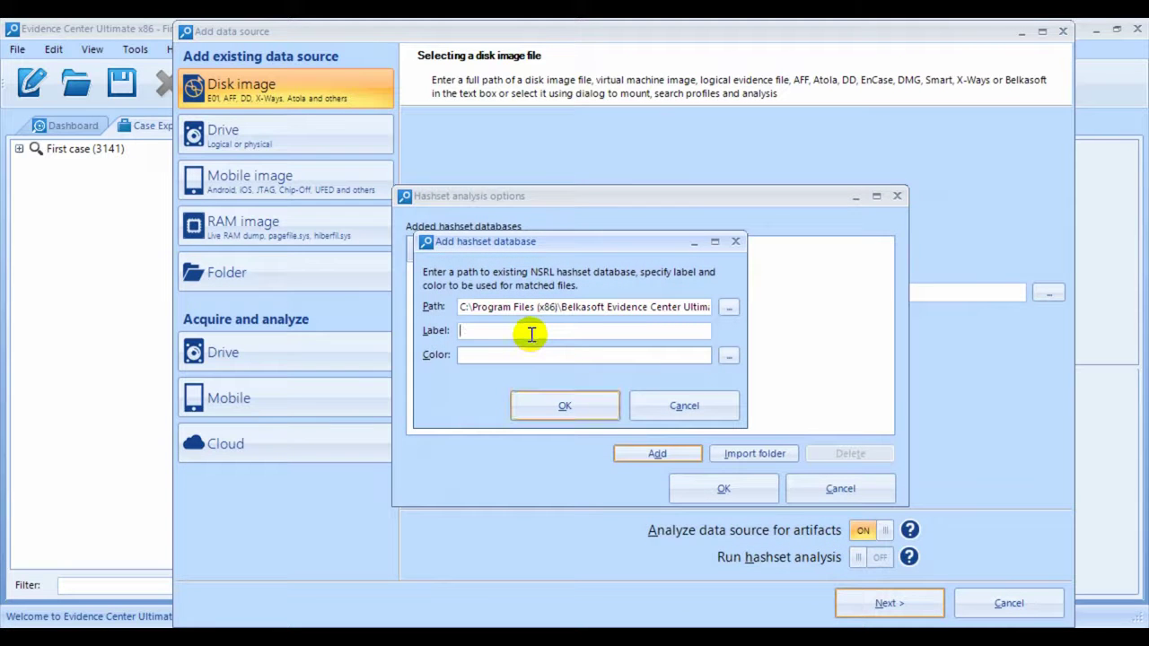
{"action": "type", "text": "bad"}
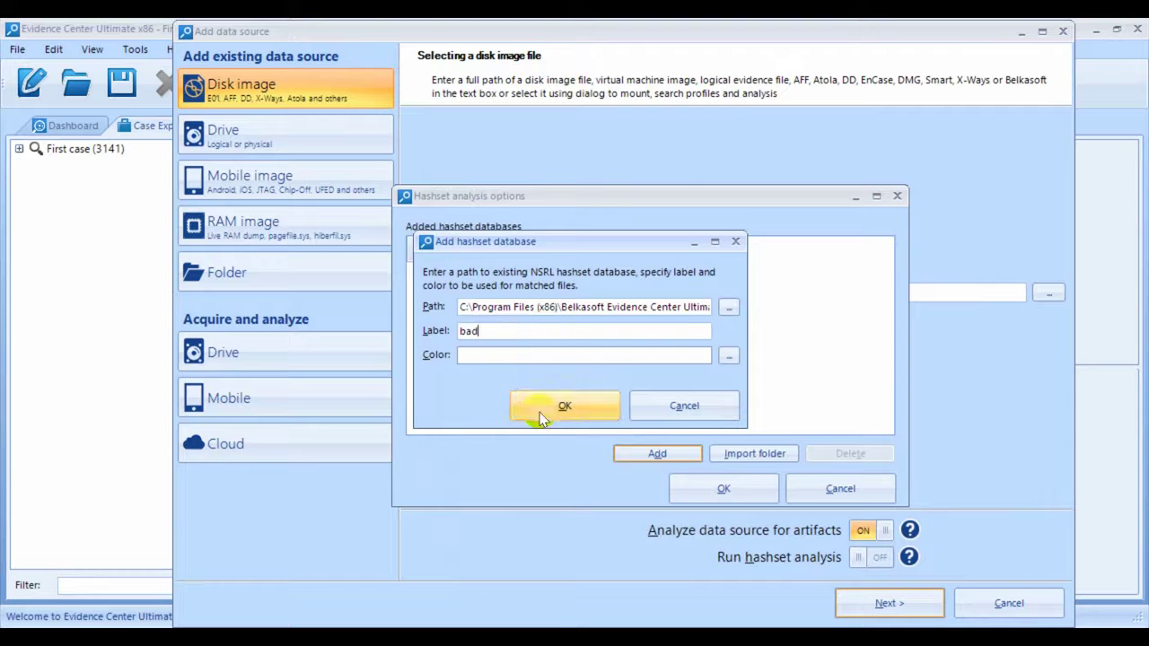
{"action": "left_click", "coordinate": [731, 352]}
{"action": "left_click", "coordinate": [490, 192]}
{"action": "left_click", "coordinate": [508, 400]}
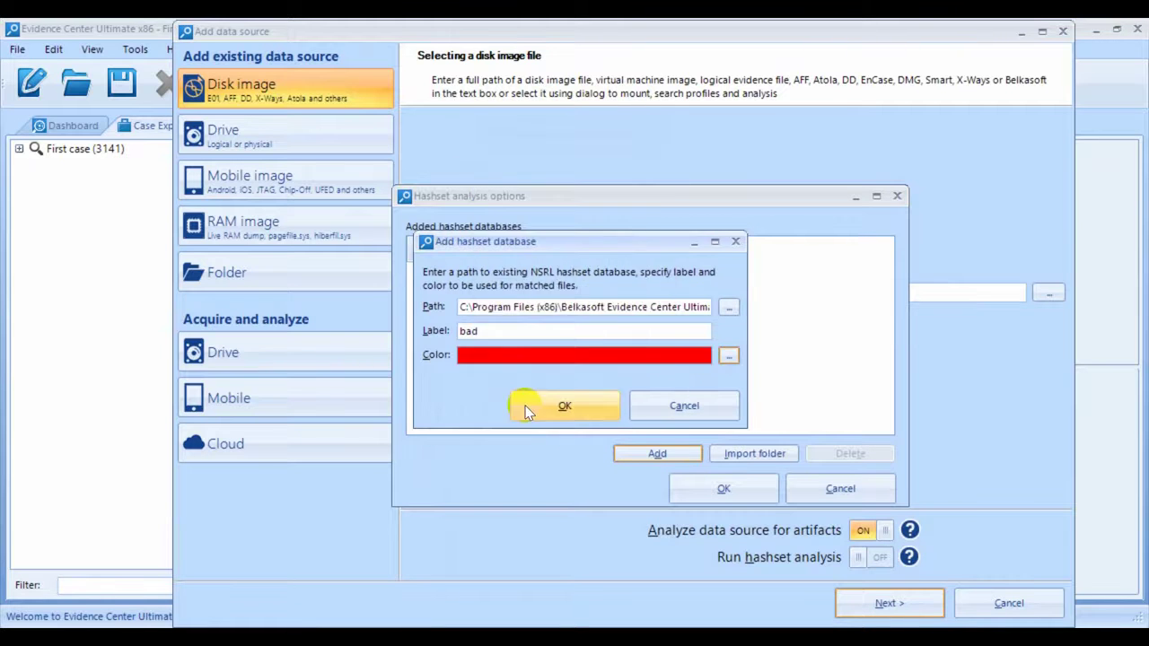
{"action": "left_click", "coordinate": [526, 406]}
{"action": "left_click", "coordinate": [744, 485]}
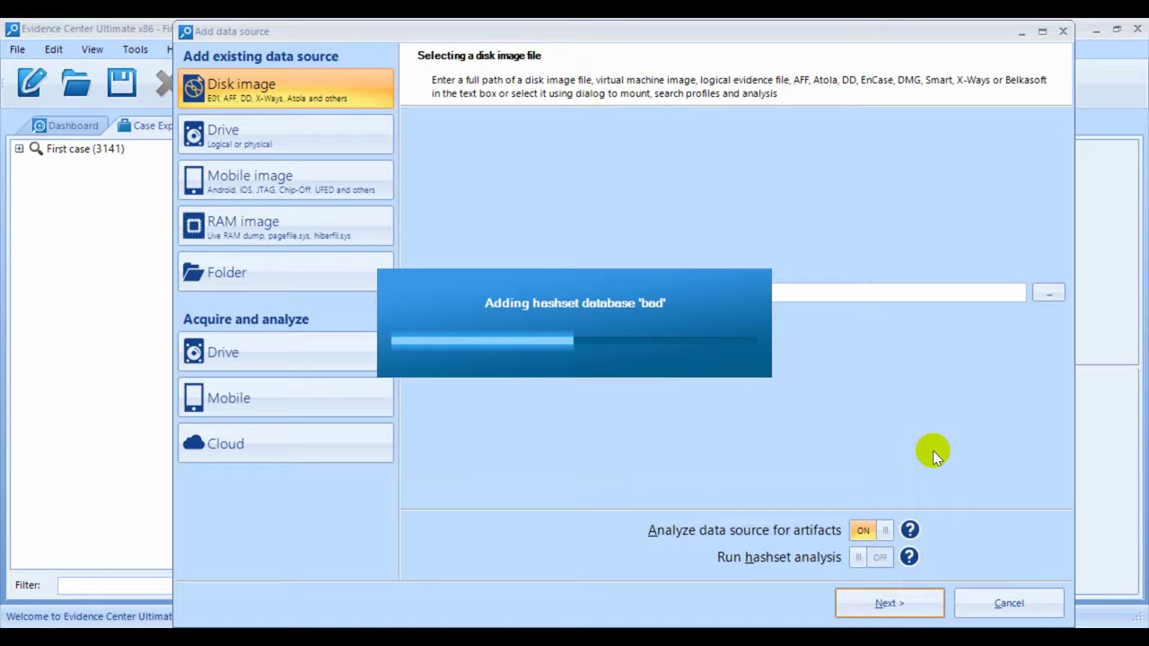
- Add the drive \\.\PHYSICALDRIVE0 as an existing data source
{"action": "left_click", "coordinate": [249, 126]}
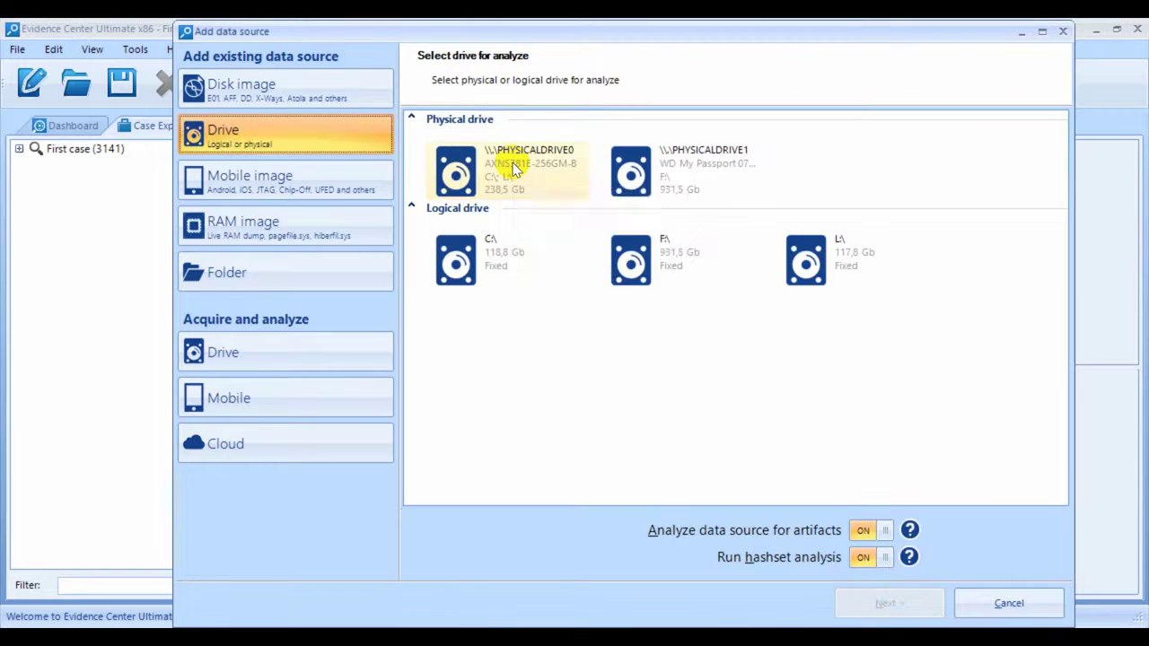
{"action": "double_click", "coordinate": [514, 169]}
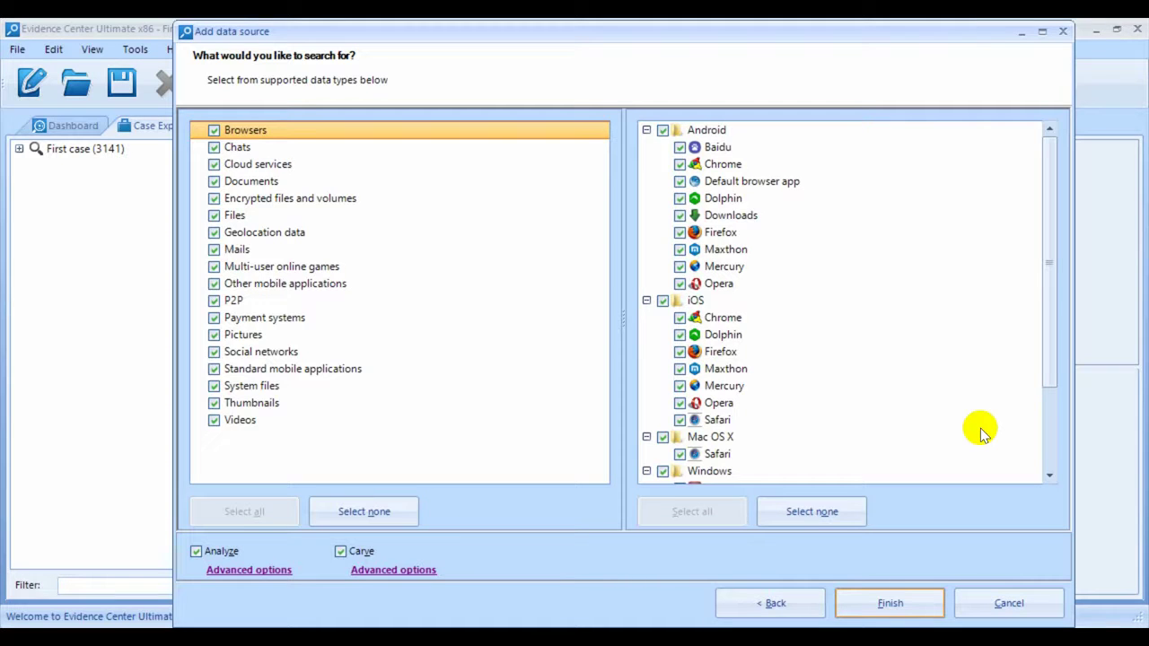
- Under Chats, uncheck the Android, Linux and Windows apps, keeping iOS and Mac OS X
{"action": "left_click", "coordinate": [294, 151]}
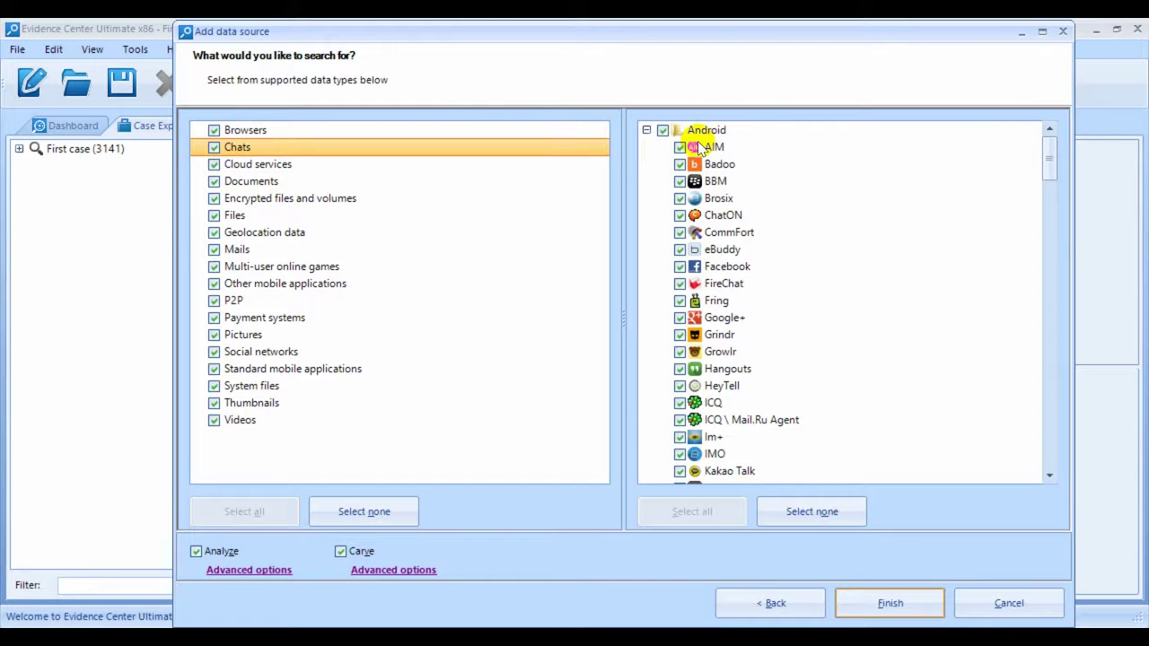
{"action": "left_click", "coordinate": [647, 130]}
{"action": "left_click", "coordinate": [647, 148]}
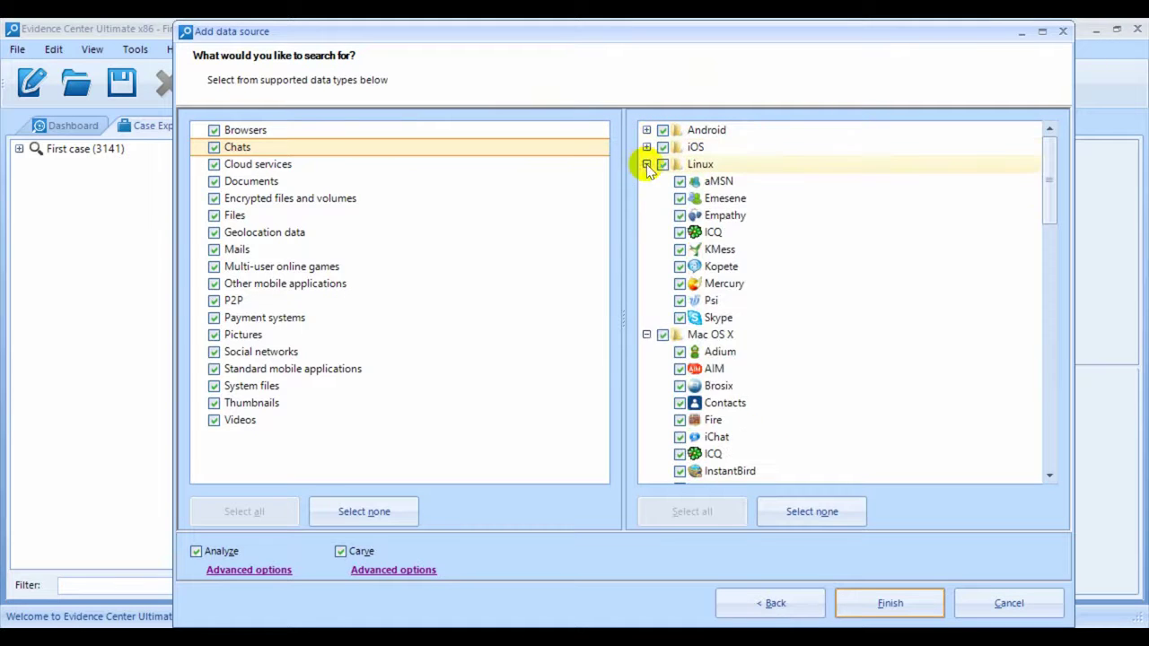
{"action": "left_click", "coordinate": [646, 164]}
{"action": "left_click", "coordinate": [646, 181]}
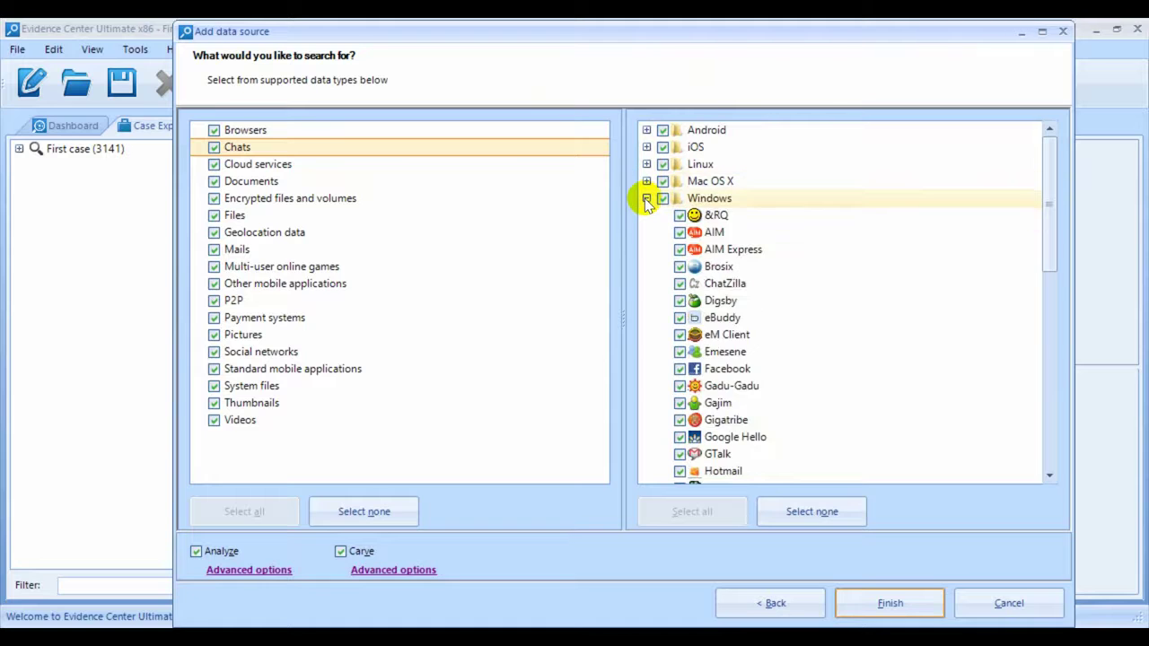
{"action": "left_click", "coordinate": [646, 198]}
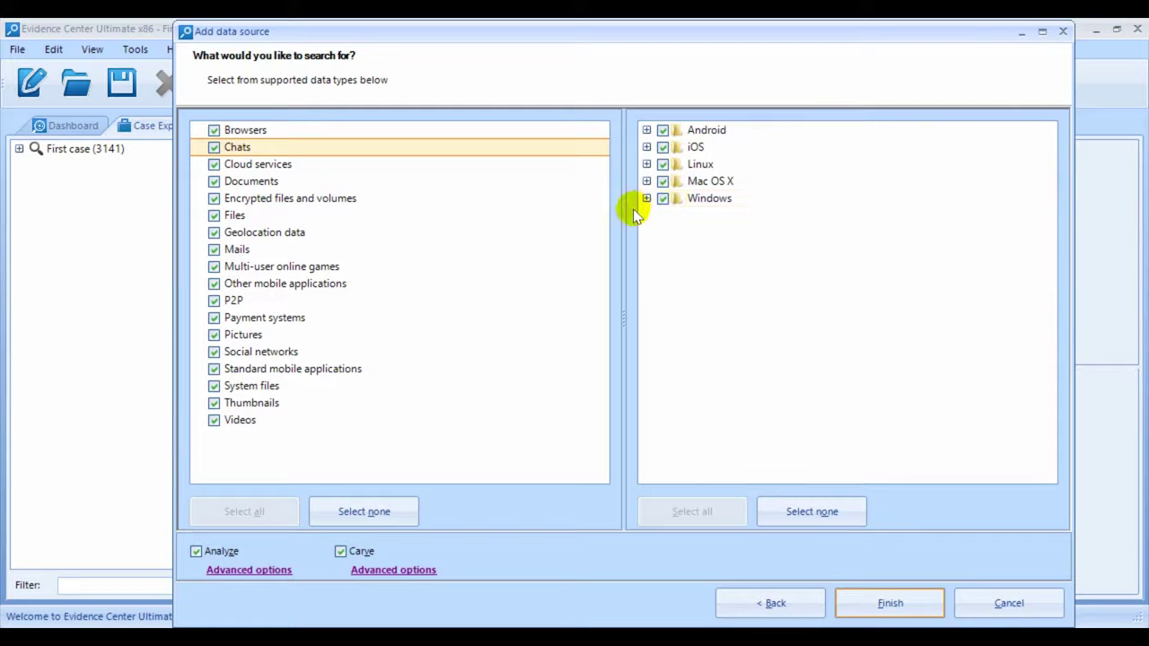
{"action": "left_click", "coordinate": [647, 198]}
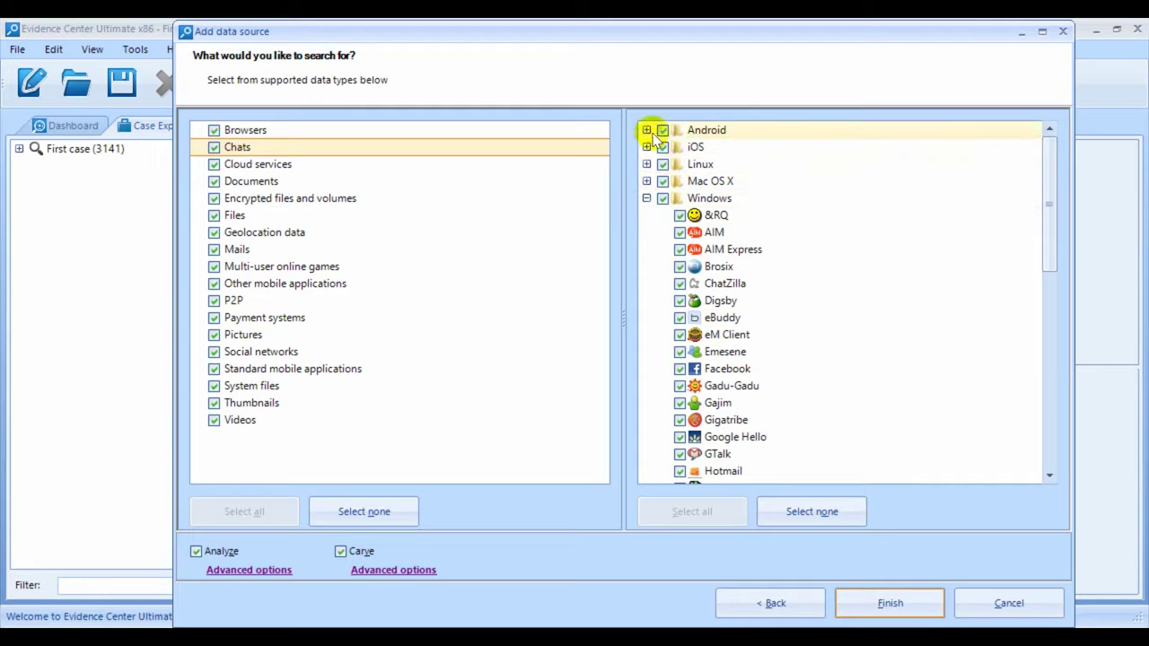
{"action": "left_click", "coordinate": [663, 130]}
{"action": "left_click", "coordinate": [663, 199]}
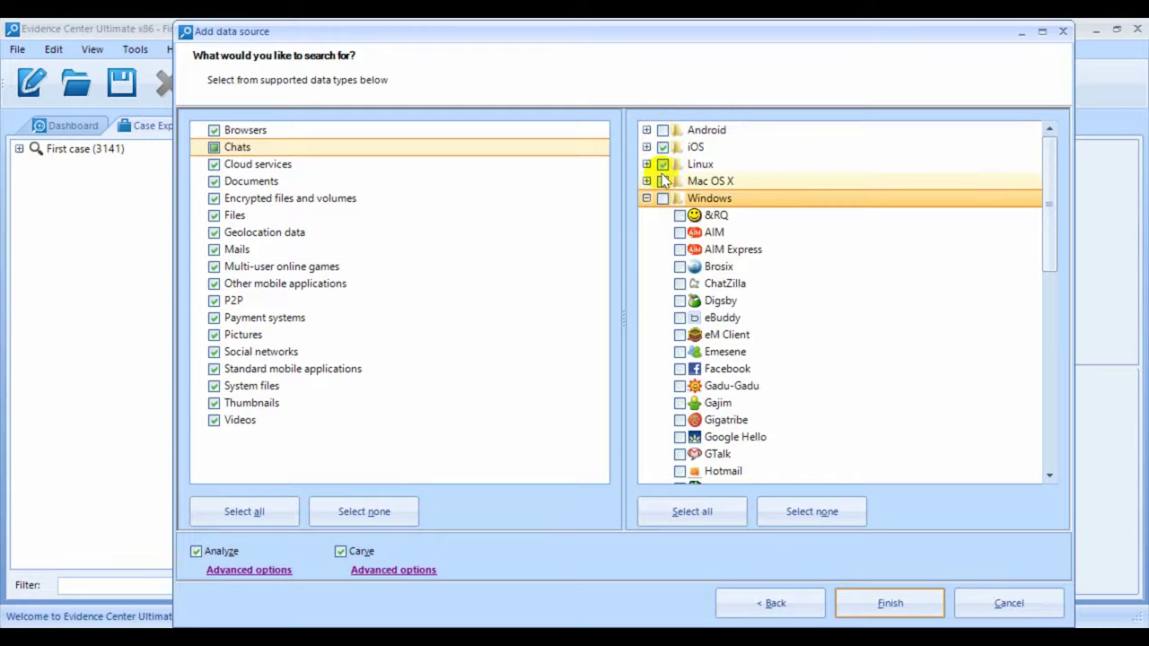
{"action": "left_click", "coordinate": [662, 164]}
{"action": "left_click", "coordinate": [647, 198]}
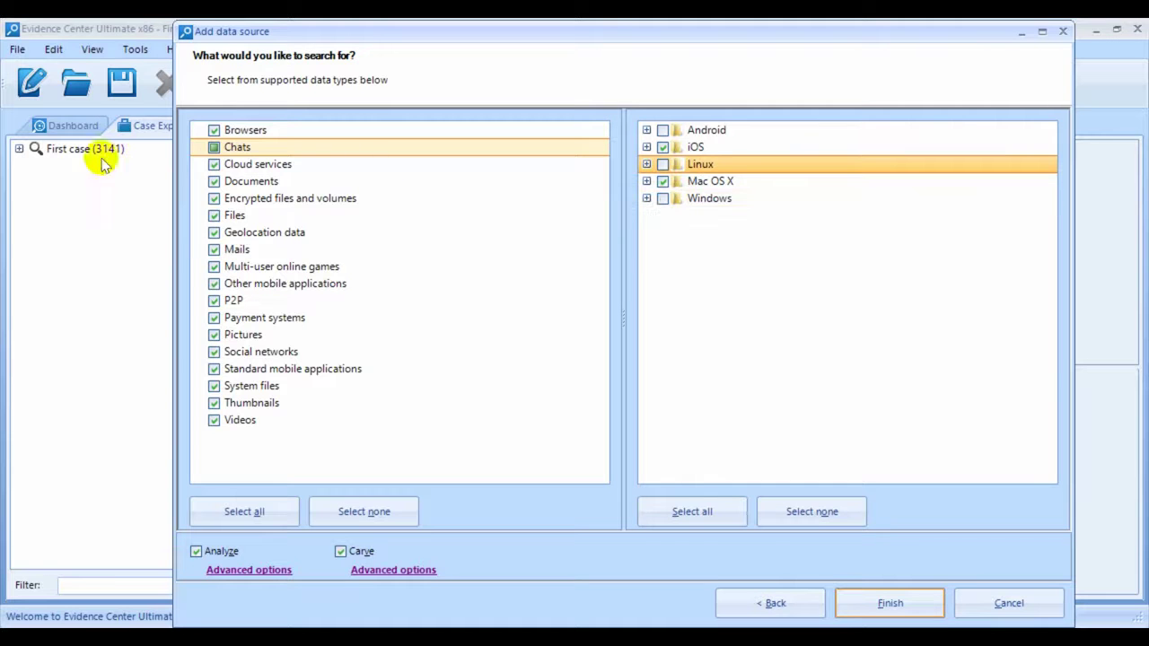
- Uncheck 'Encrypted files and volumes' while leaving both Analyze and Carve enabled
{"action": "left_click", "coordinate": [214, 199]}
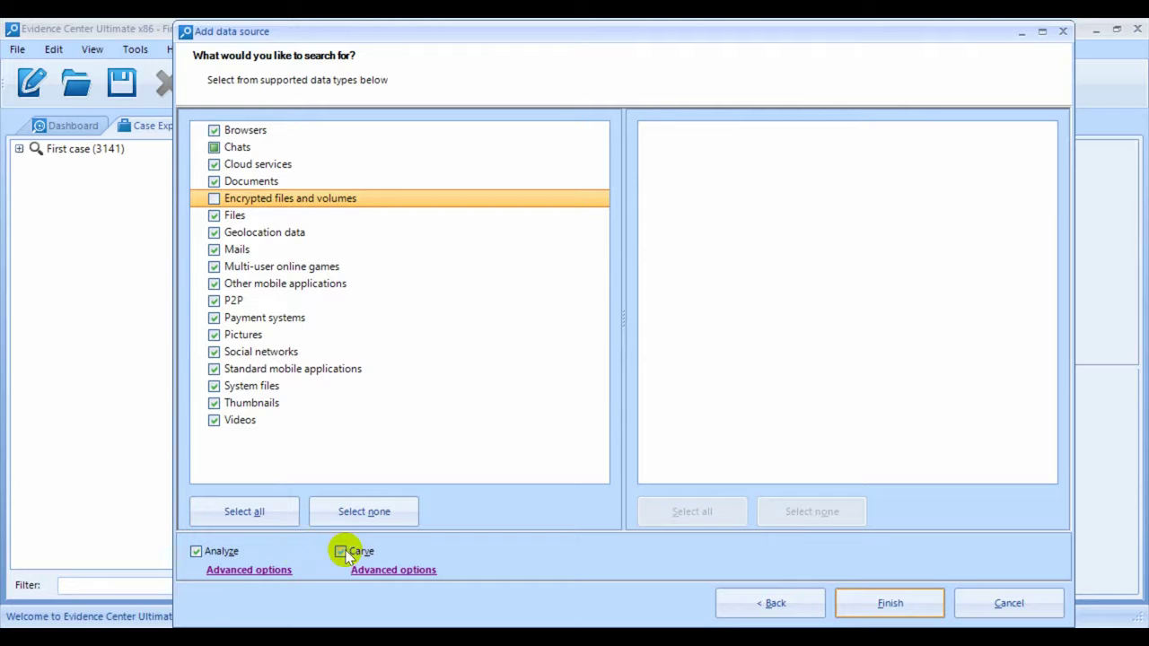
{"action": "left_click", "coordinate": [203, 553]}
{"action": "left_click", "coordinate": [204, 553]}
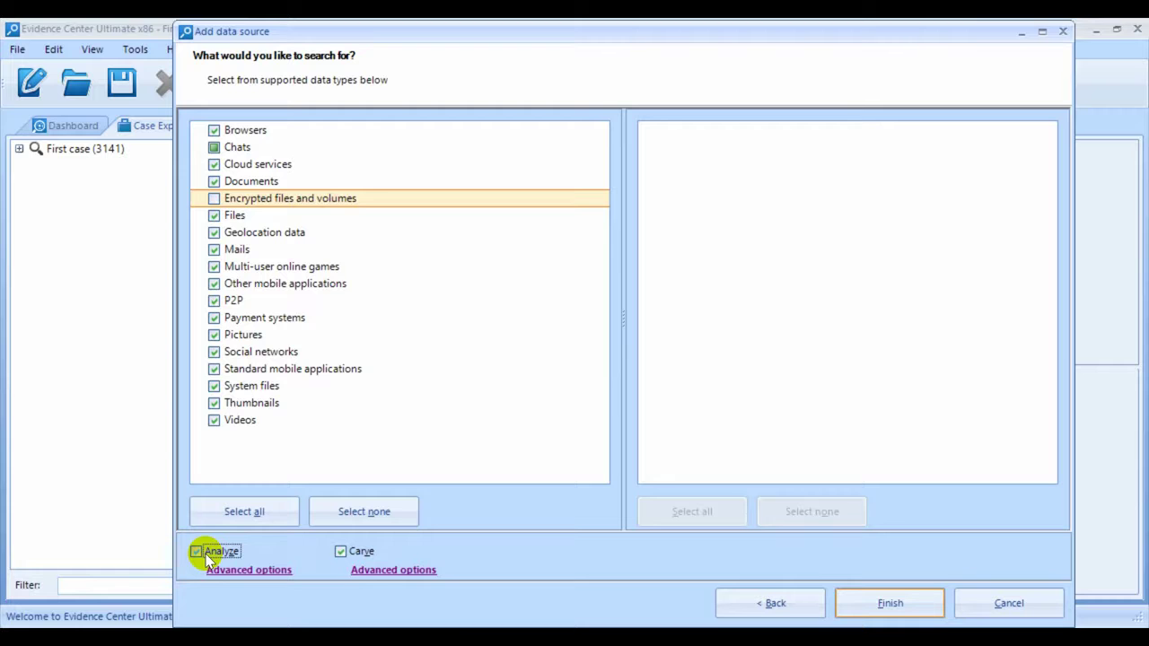
{"action": "left_click", "coordinate": [343, 552]}
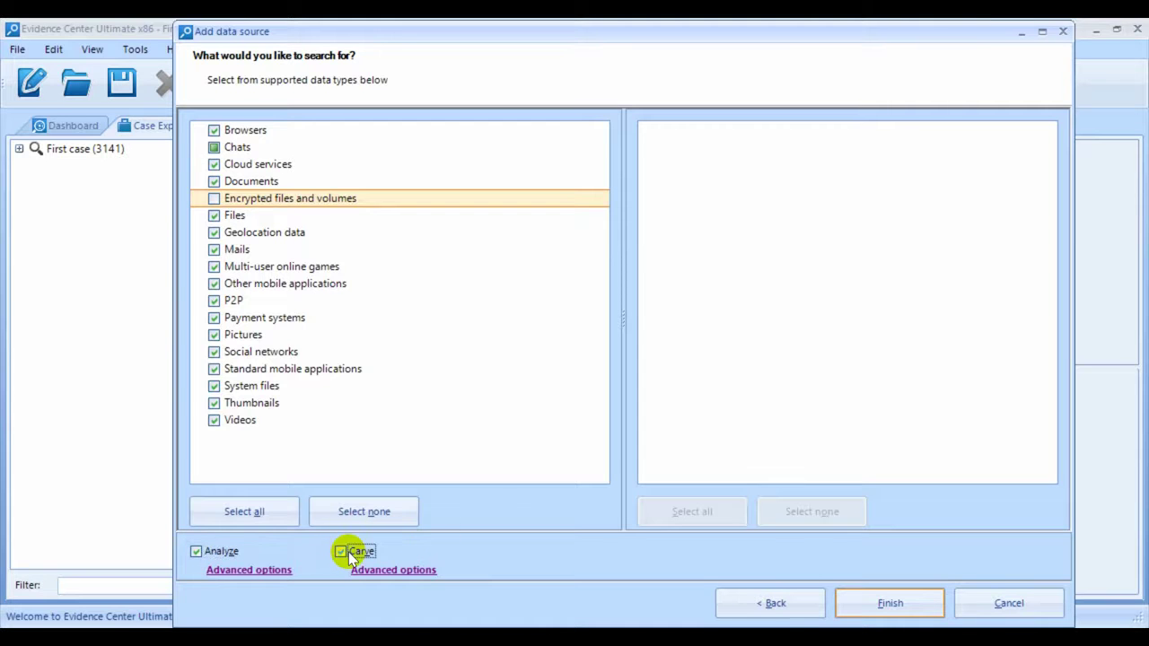
{"action": "left_click", "coordinate": [343, 553]}
- In Analyze's advanced options, uncheck the EFI system and Microsoft reserved partitions and apply
{"action": "left_click", "coordinate": [349, 552]}
{"action": "left_click", "coordinate": [250, 571]}
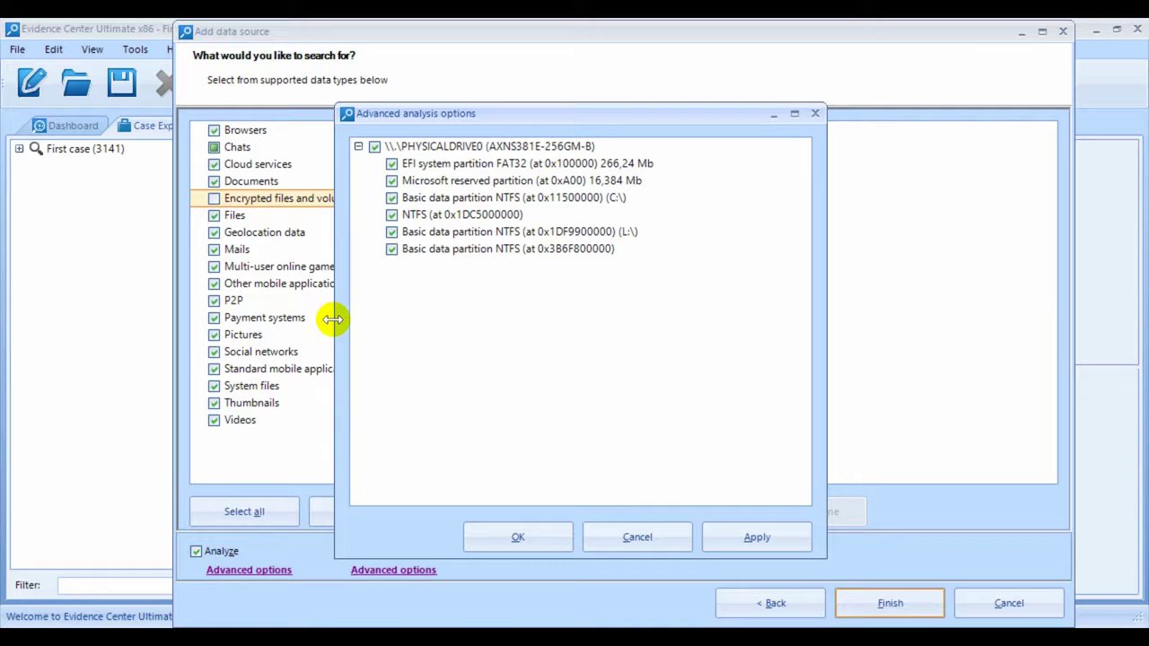
{"action": "left_click", "coordinate": [392, 164]}
{"action": "left_click", "coordinate": [392, 177]}
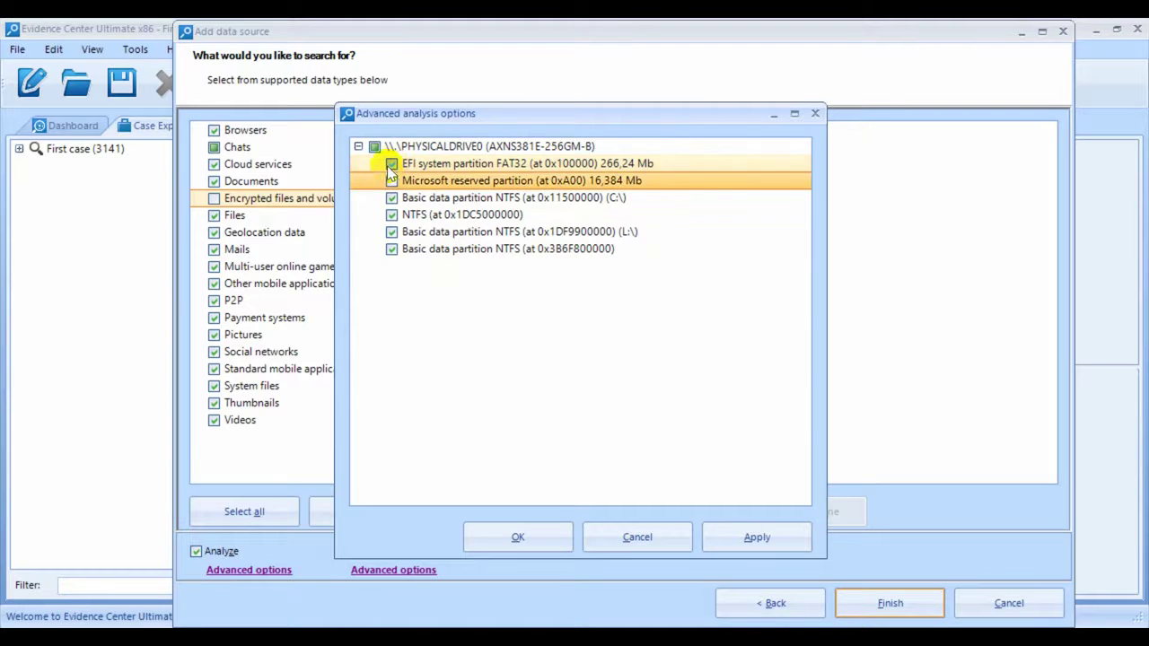
{"action": "left_click", "coordinate": [391, 164]}
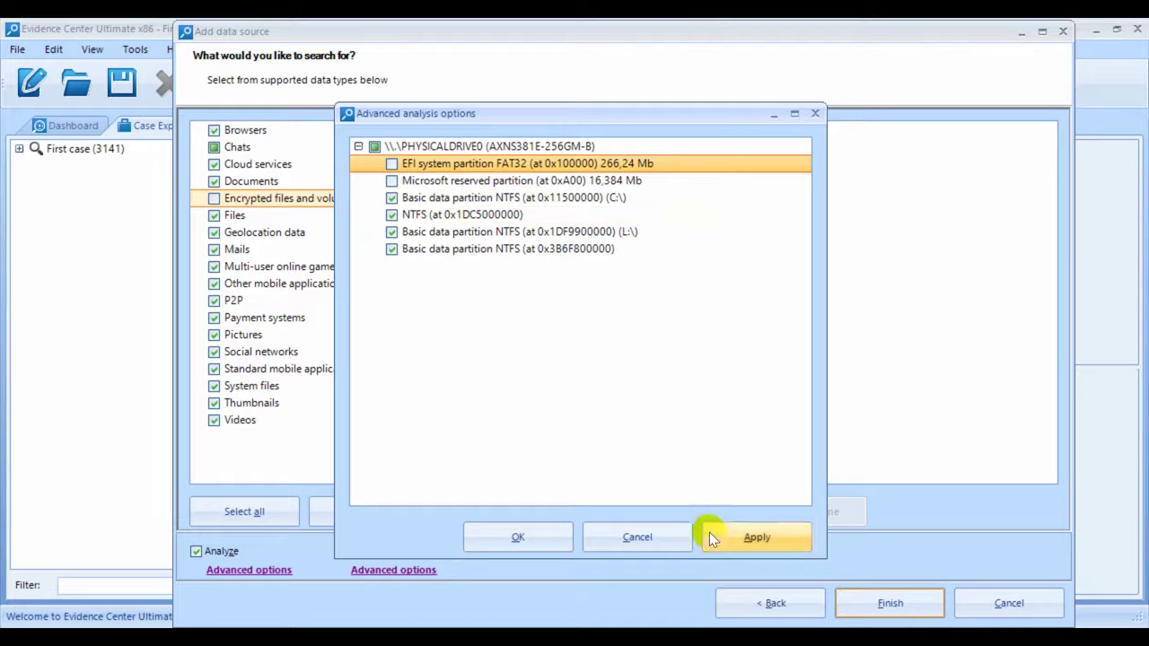
{"action": "left_click", "coordinate": [749, 540]}
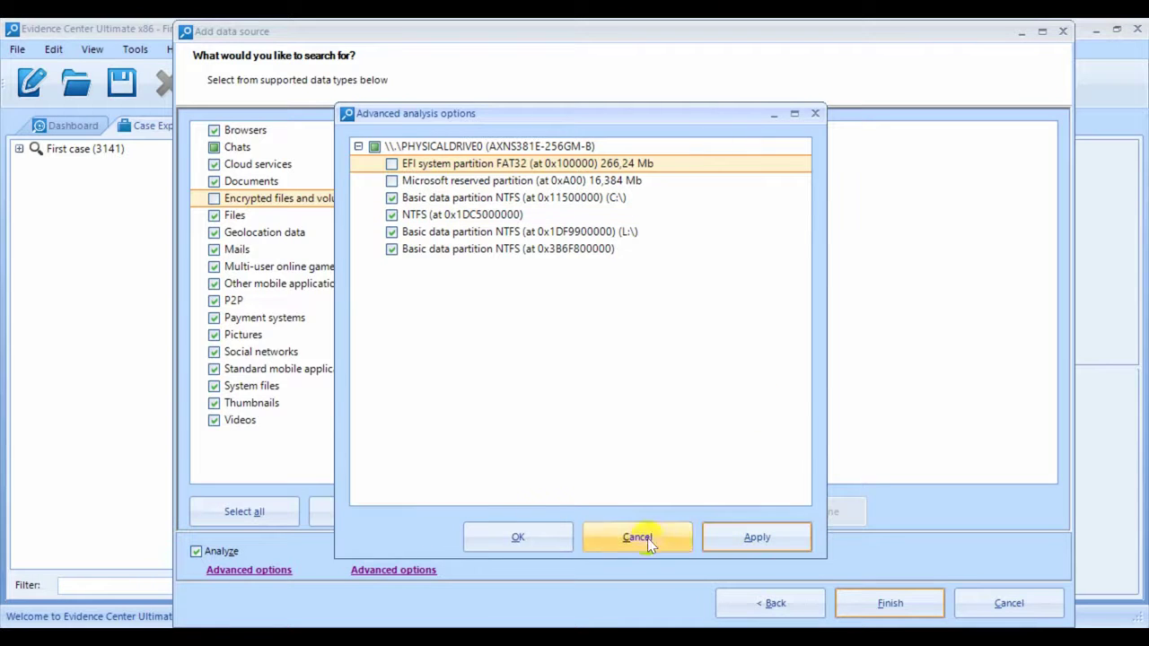
{"action": "left_click", "coordinate": [543, 537]}
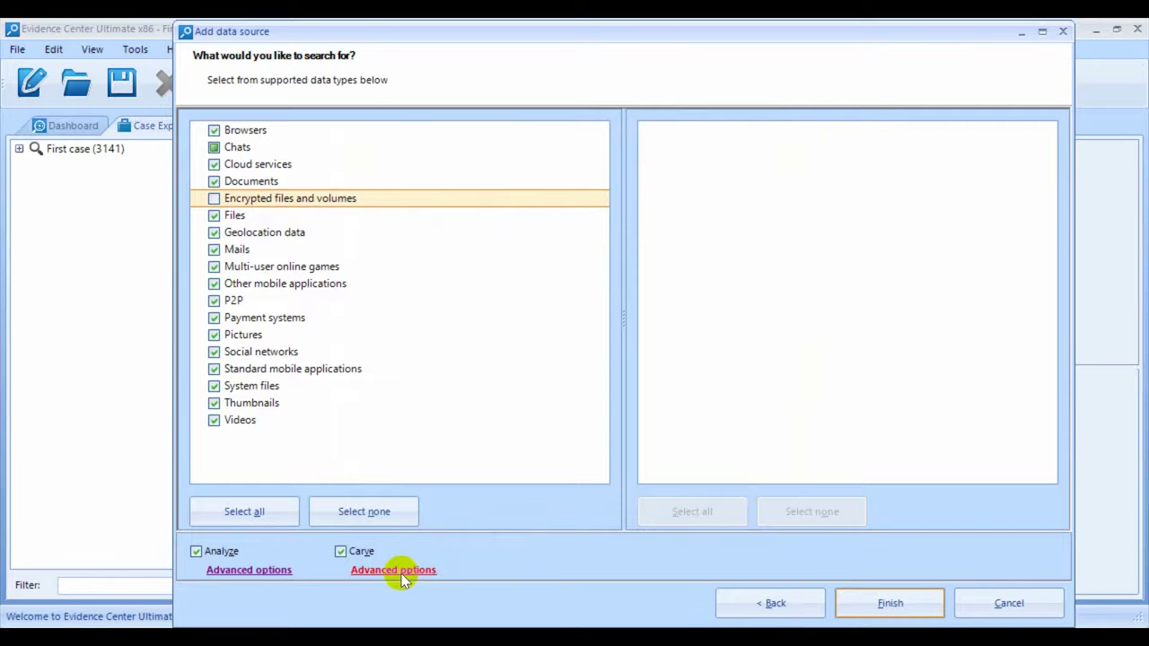
- Set Carve's allocated space option to 'Free space only', keeping unallocated space included
{"action": "left_click", "coordinate": [395, 569]}
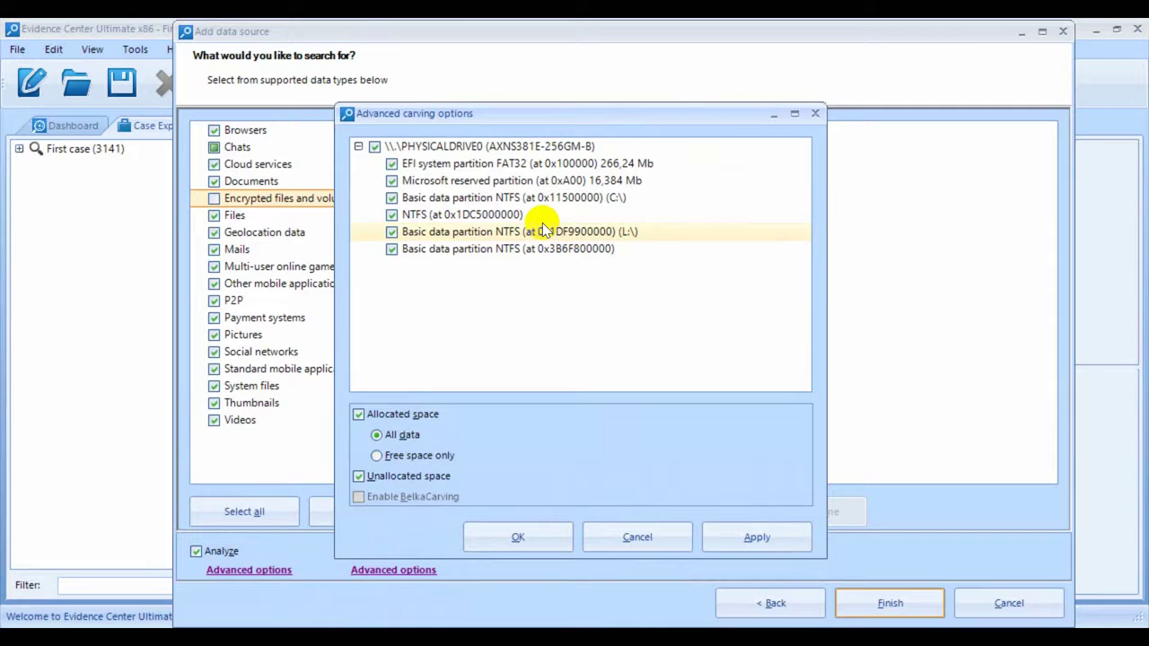
{"action": "left_click", "coordinate": [358, 413]}
{"action": "left_click", "coordinate": [358, 414]}
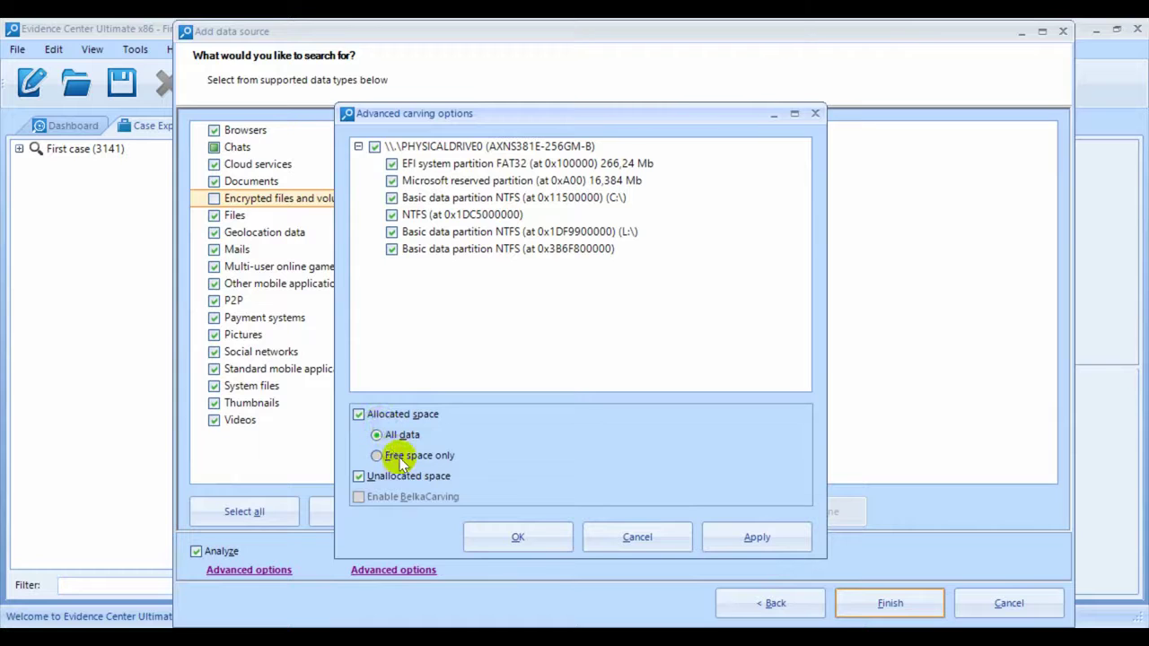
{"action": "left_click", "coordinate": [402, 460]}
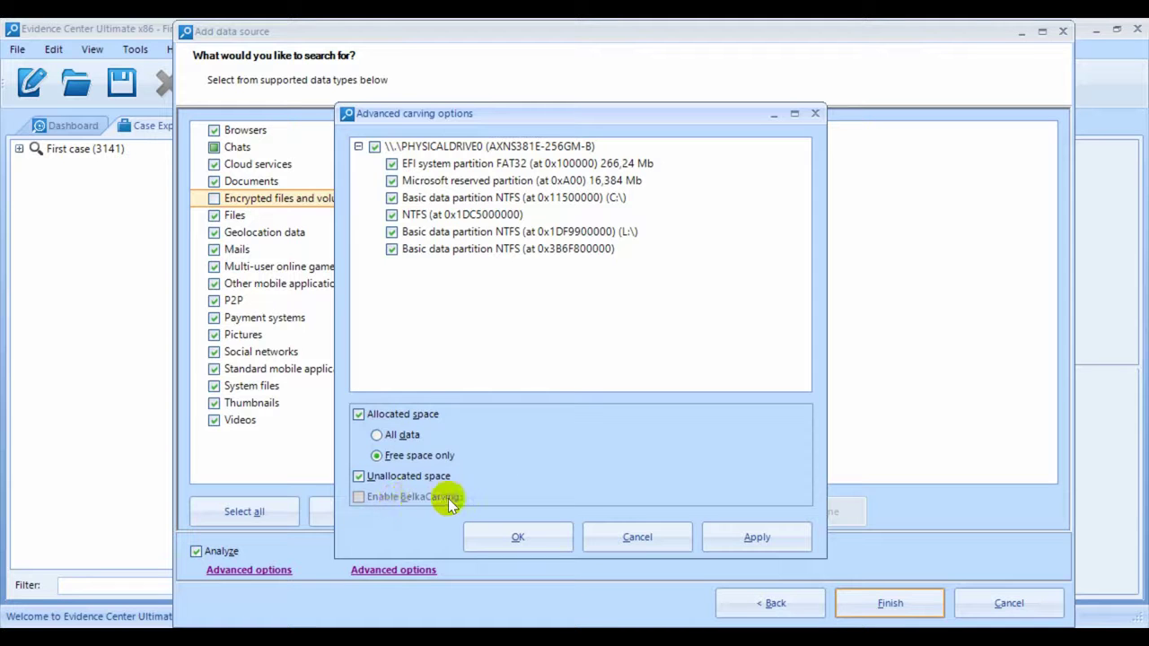
{"action": "left_click", "coordinate": [503, 538]}
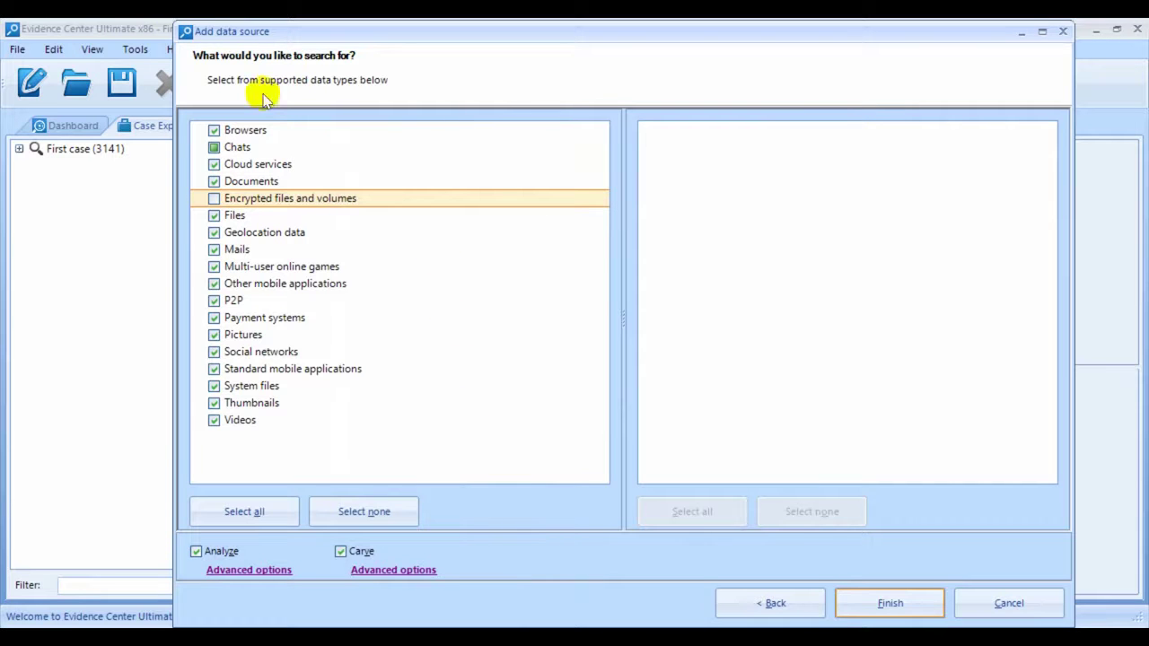
- Select all data types, then uncheck 'Encrypted files and volumes'
{"action": "left_click", "coordinate": [253, 511]}
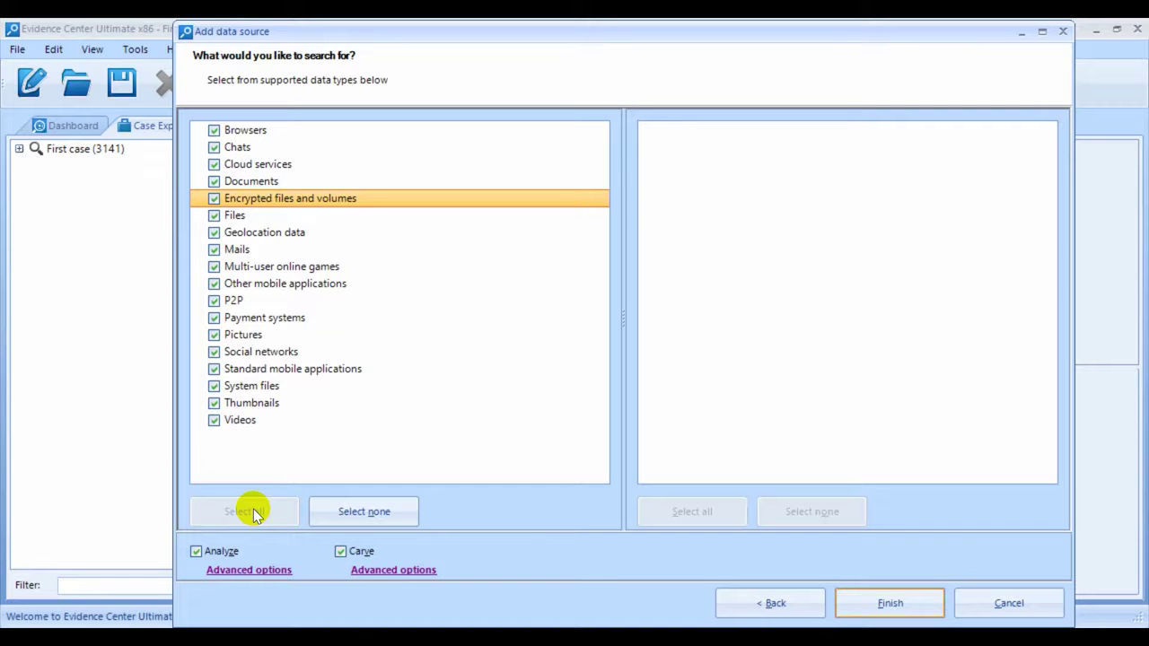
{"action": "left_click", "coordinate": [215, 199]}
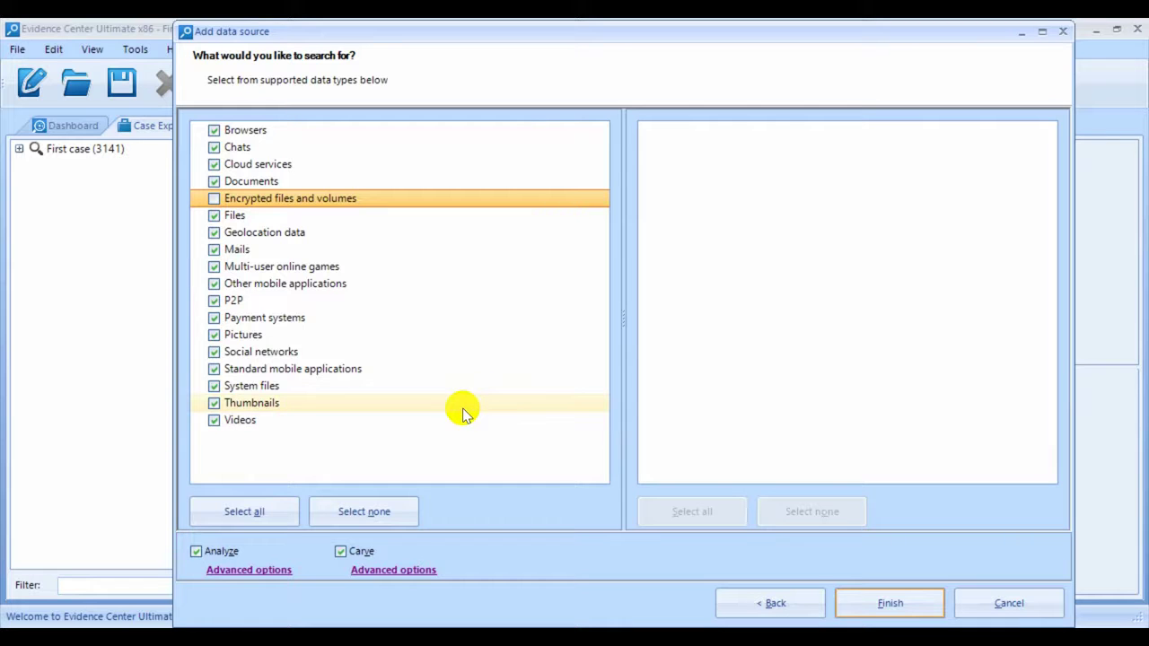
- Finish the wizard without adding another source, then check Task Manager and the Overview artifacts
{"action": "left_click", "coordinate": [887, 603]}
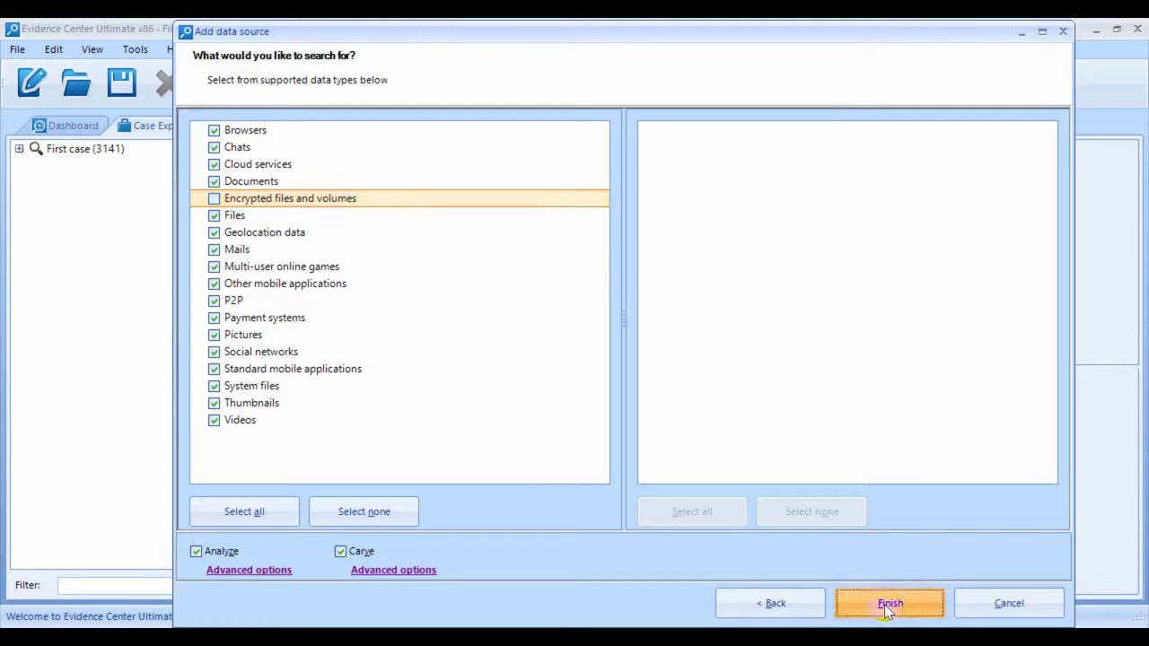
{"action": "left_click", "coordinate": [657, 398]}
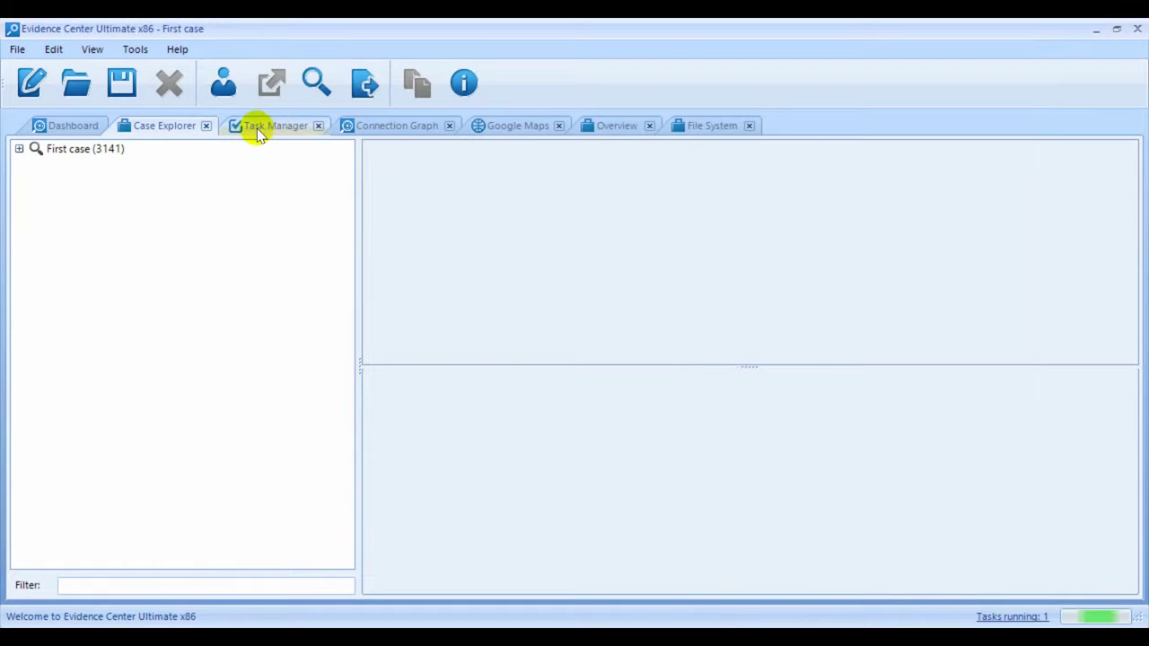
{"action": "left_click", "coordinate": [257, 129]}
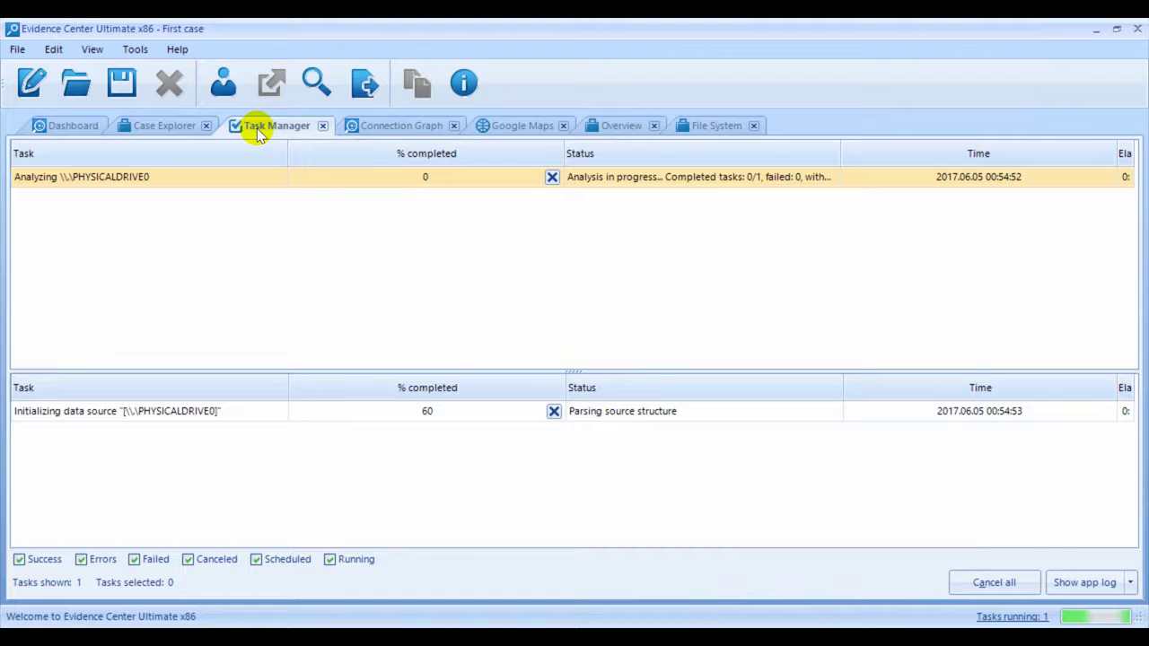
{"action": "left_click", "coordinate": [614, 123]}
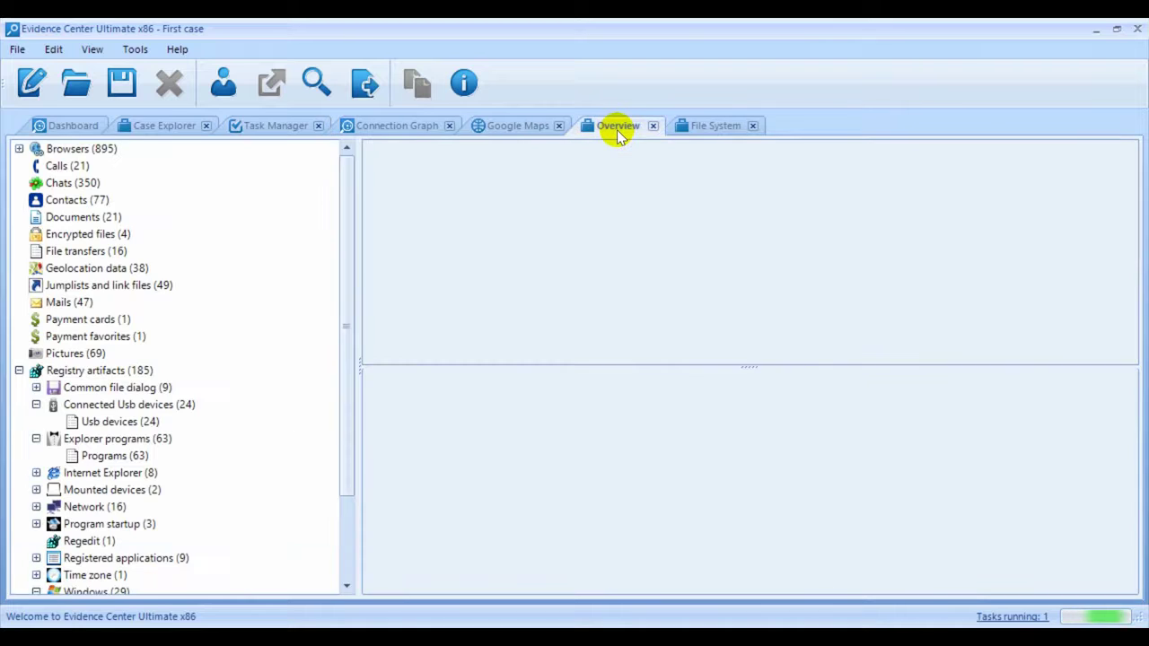